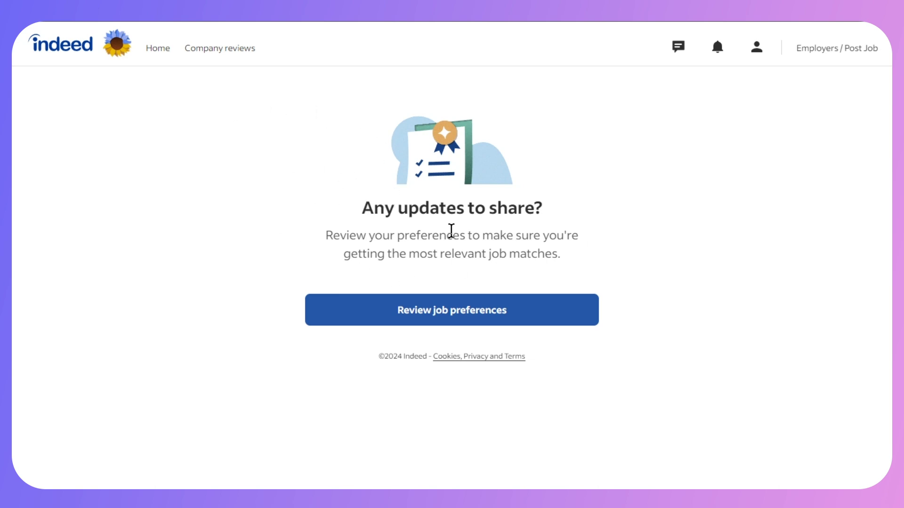
# Begin the job preference questions and skip the location and minimum pay steps.
pyautogui.click(513, 315)
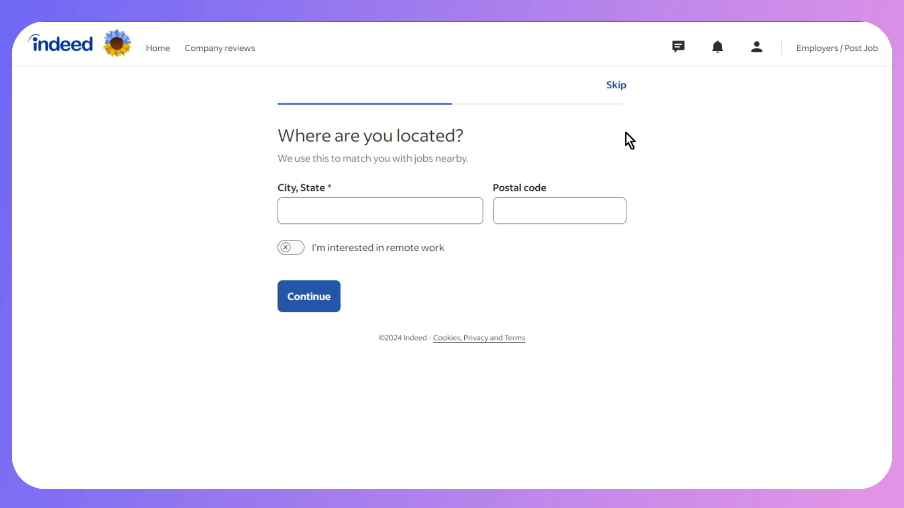
pyautogui.click(617, 86)
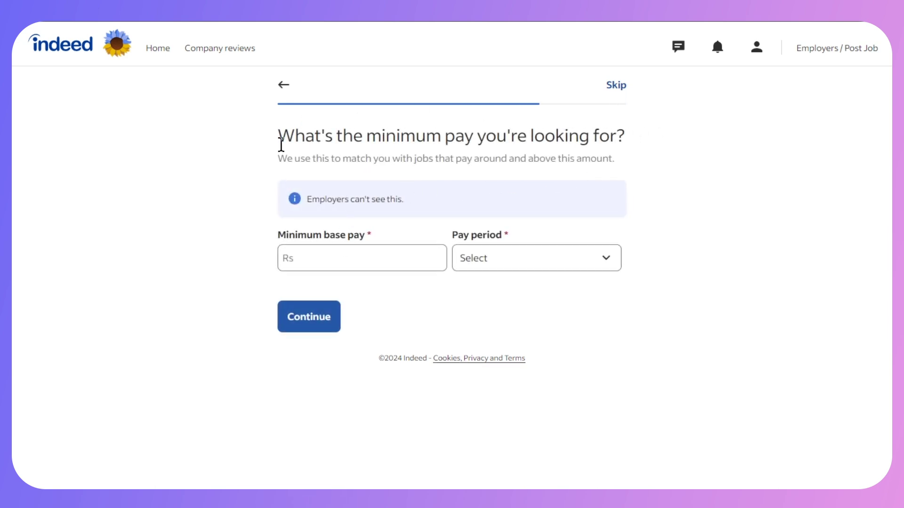
pyautogui.moveTo(353, 138); pyautogui.dragTo(536, 135)
pyautogui.click(554, 136)
pyautogui.click(616, 87)
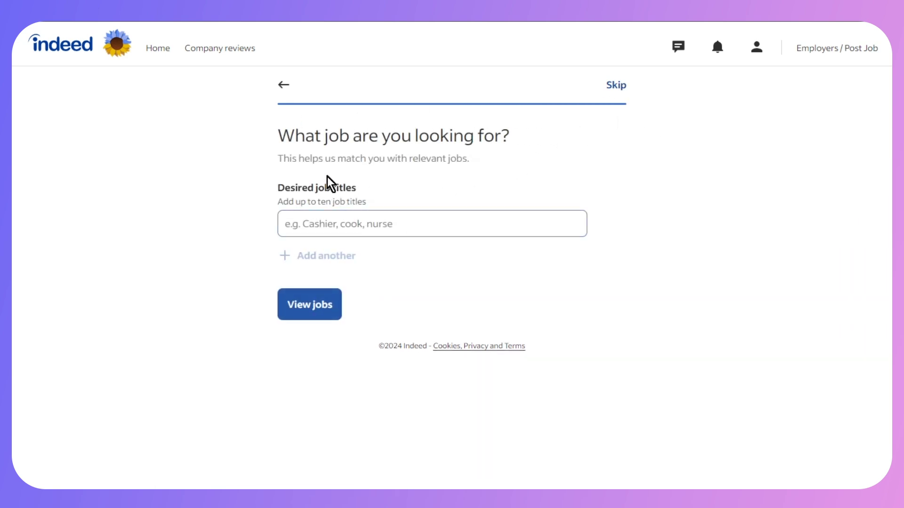
# Choose 'Ui Designer' as the desired job title and save to view jobs.
pyautogui.click(341, 230)
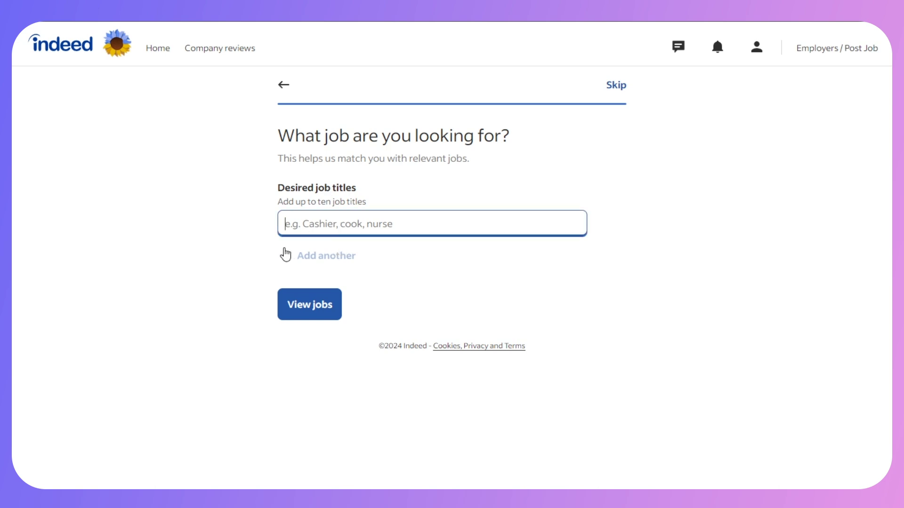
pyautogui.write('ui')
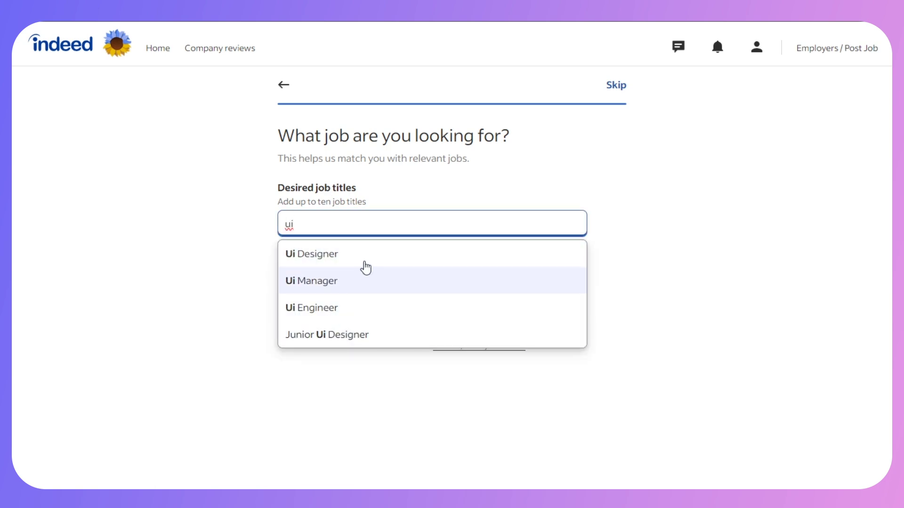
pyautogui.click(367, 262)
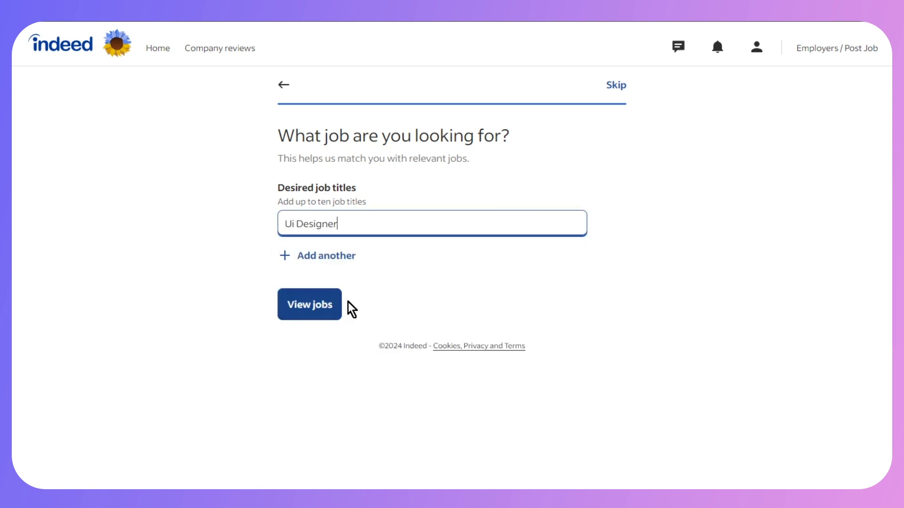
pyautogui.click(600, 87)
pyautogui.click(317, 310)
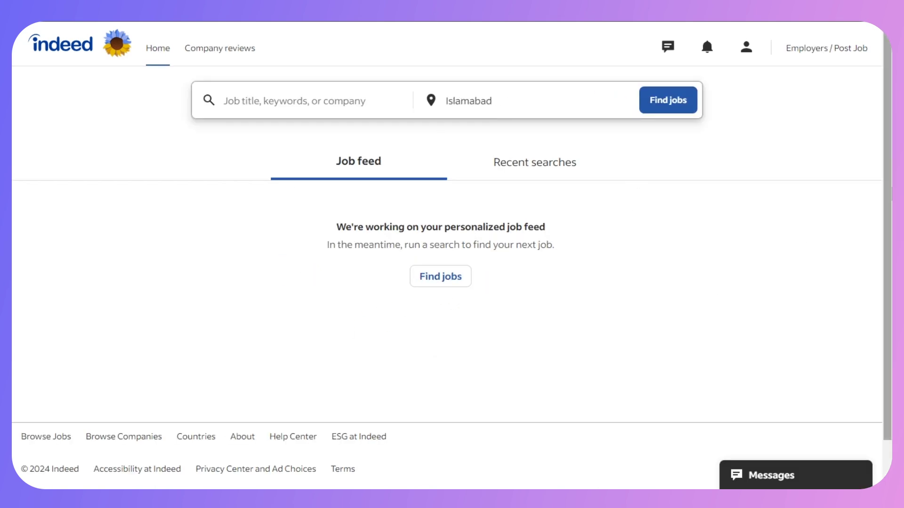
pyautogui.scroll(-2, 888, 326)
pyautogui.scroll(2, 889, 326)
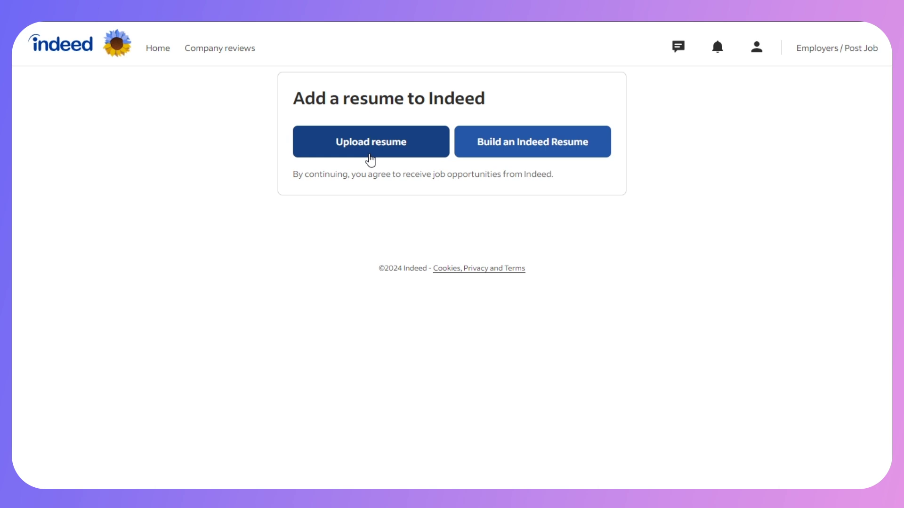
# Start 'Build an Indeed Resume', then back out of the name step to the home feed.
pyautogui.click(524, 149)
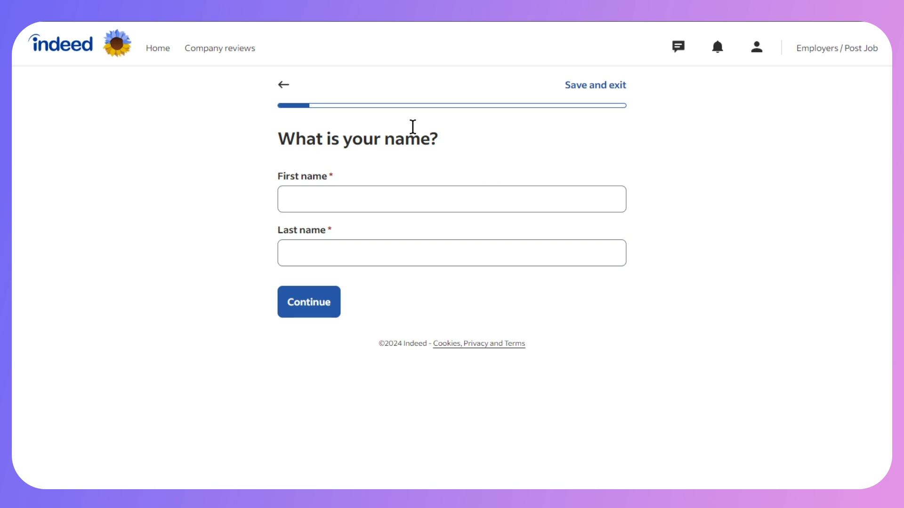
pyautogui.click(284, 86)
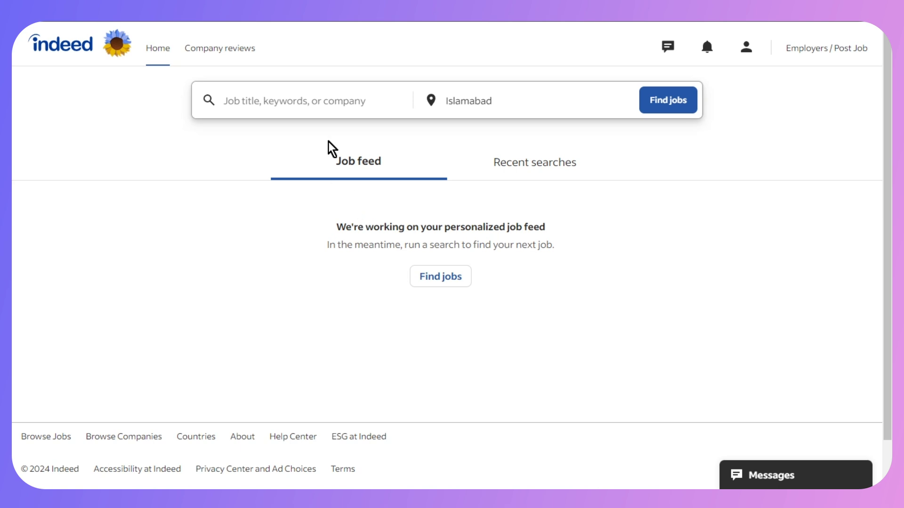
# Search for 'graphic designer' jobs in Islamabad from the job title suggestions.
pyautogui.click(302, 96)
pyautogui.write('g')
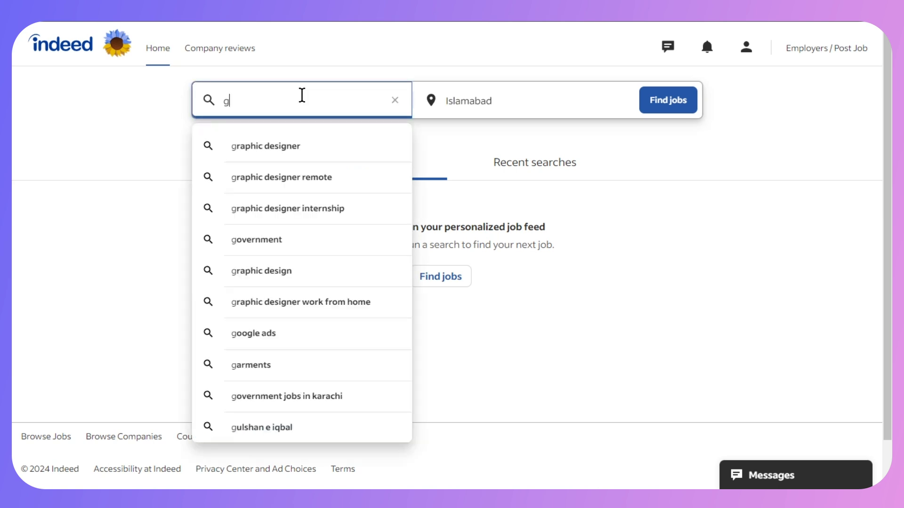
pyautogui.write('t')
pyautogui.press('BackSpace')
pyautogui.write('raph')
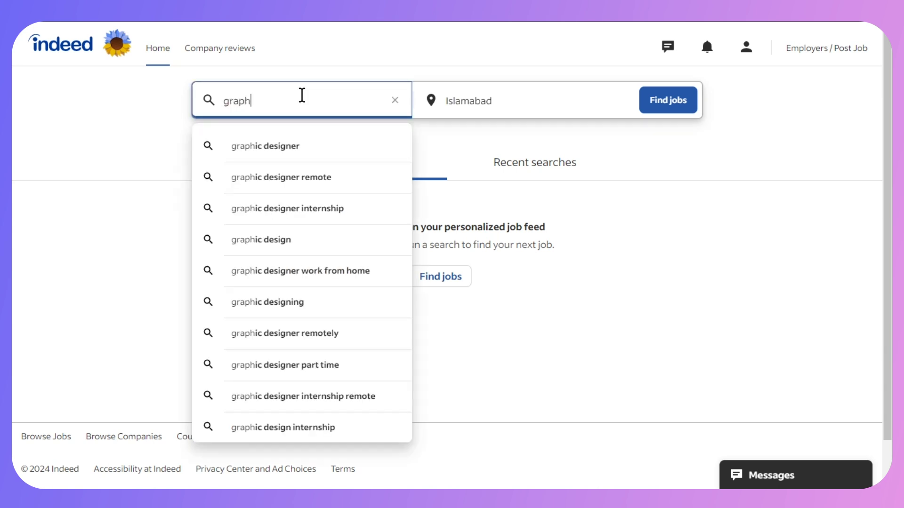
pyautogui.click(313, 146)
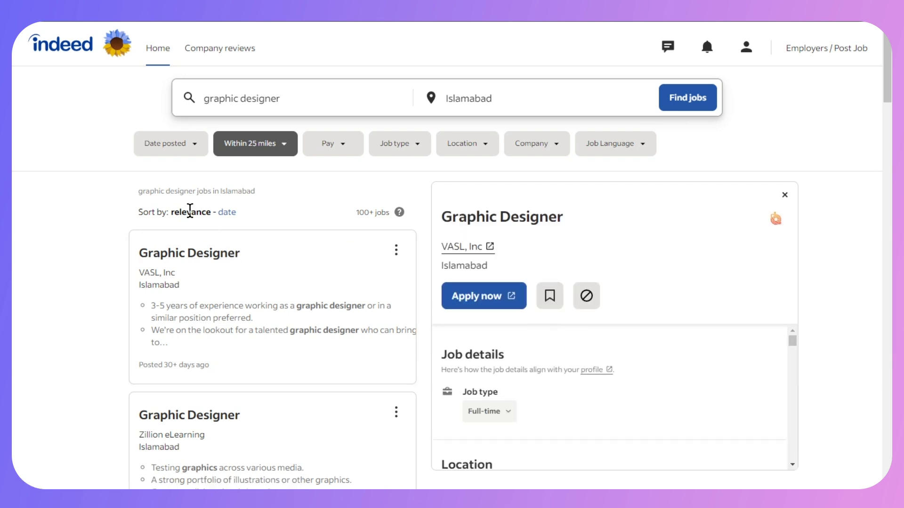
# Filter results to 'Exact location only' and pay of Rs 900,000+.
pyautogui.click(267, 154)
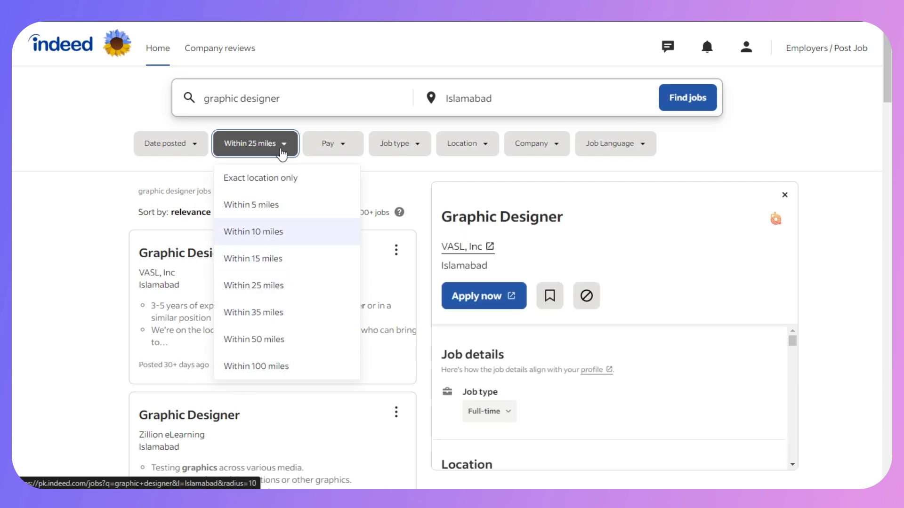
pyautogui.click(256, 185)
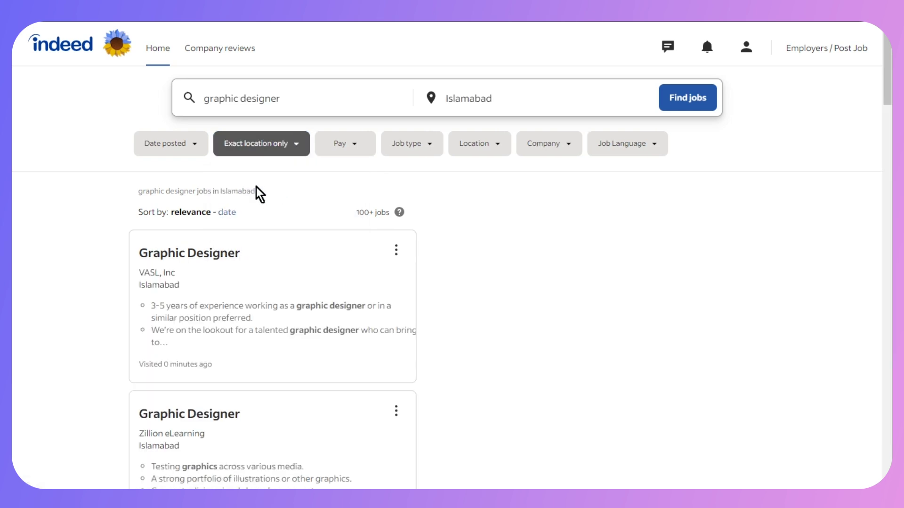
pyautogui.click(195, 150)
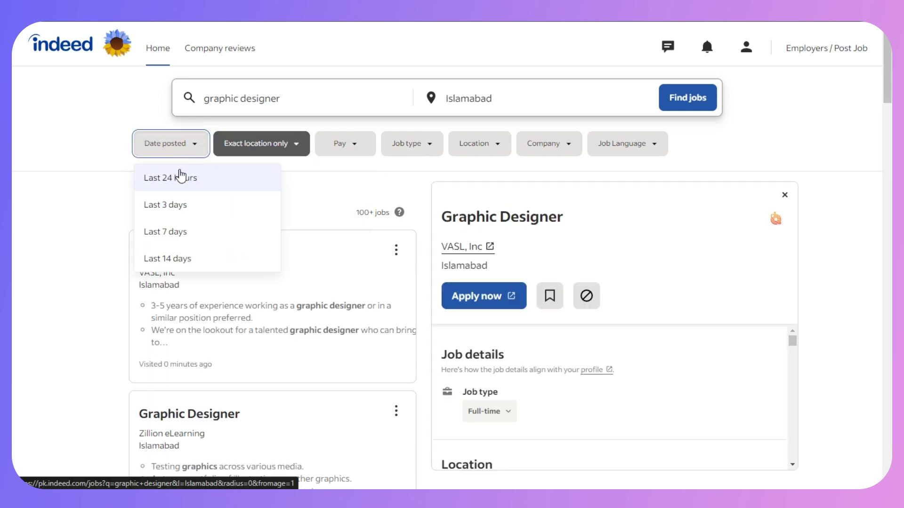
pyautogui.click(349, 151)
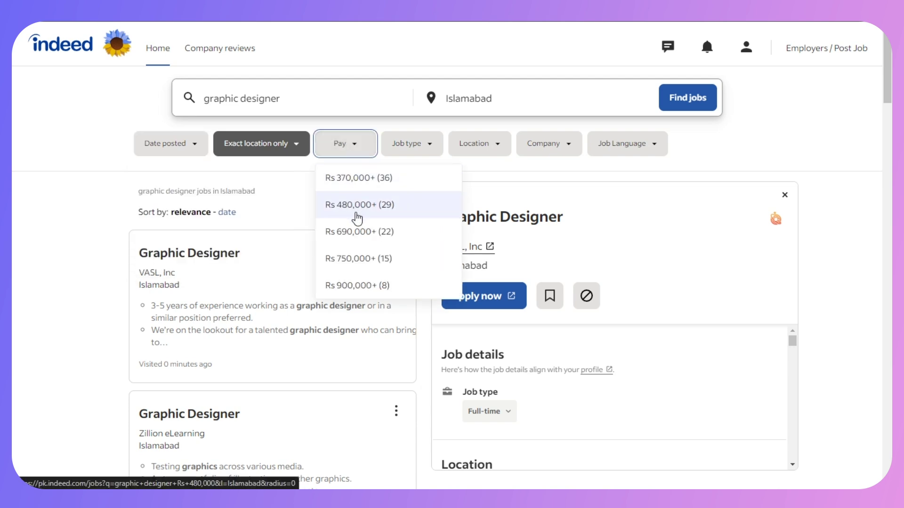
pyautogui.click(356, 286)
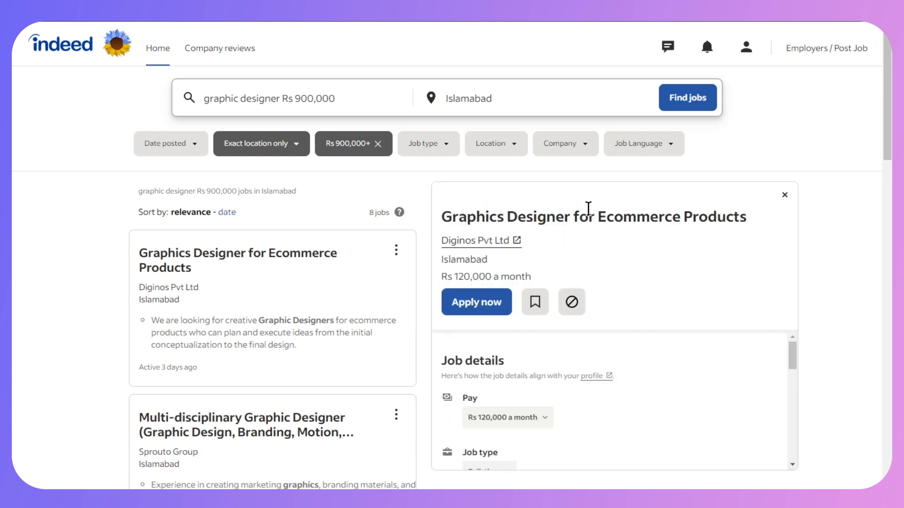
# Check the Job type, Location and Company filters, then set Job Language to English.
pyautogui.click(423, 146)
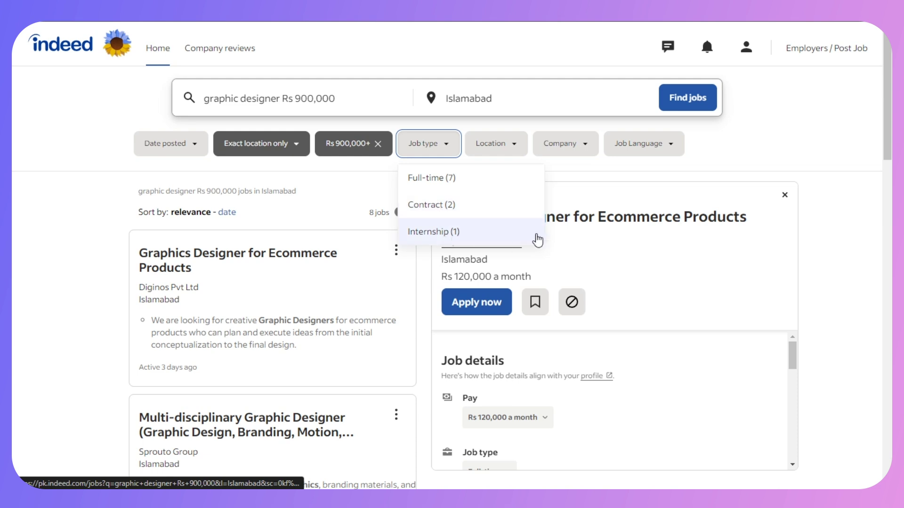
pyautogui.click(514, 146)
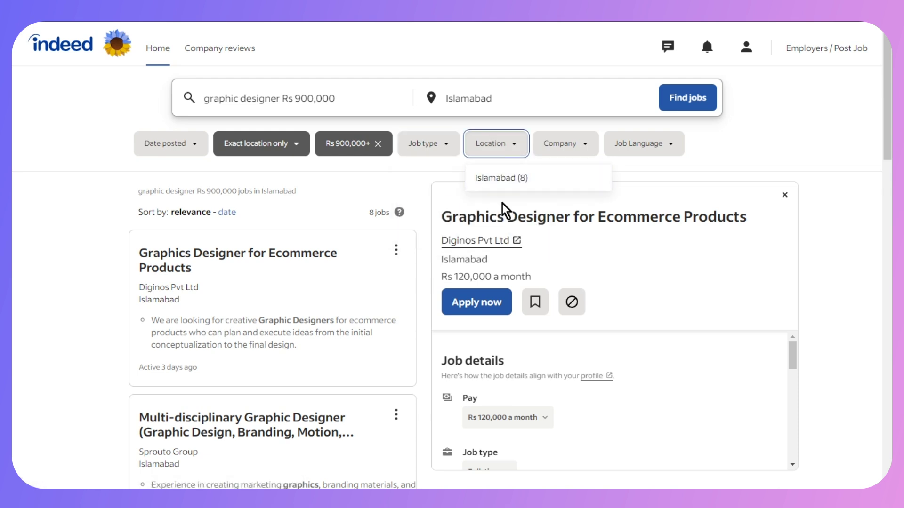
pyautogui.click(554, 205)
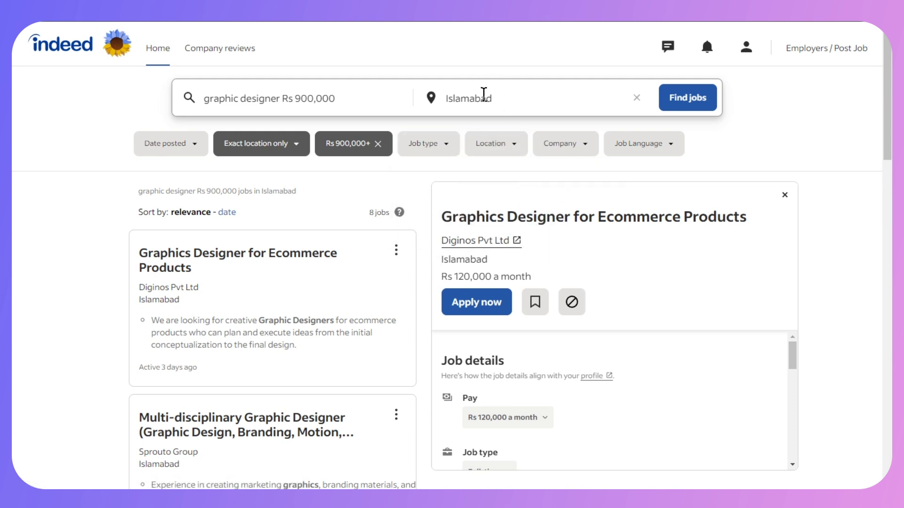
pyautogui.click(575, 144)
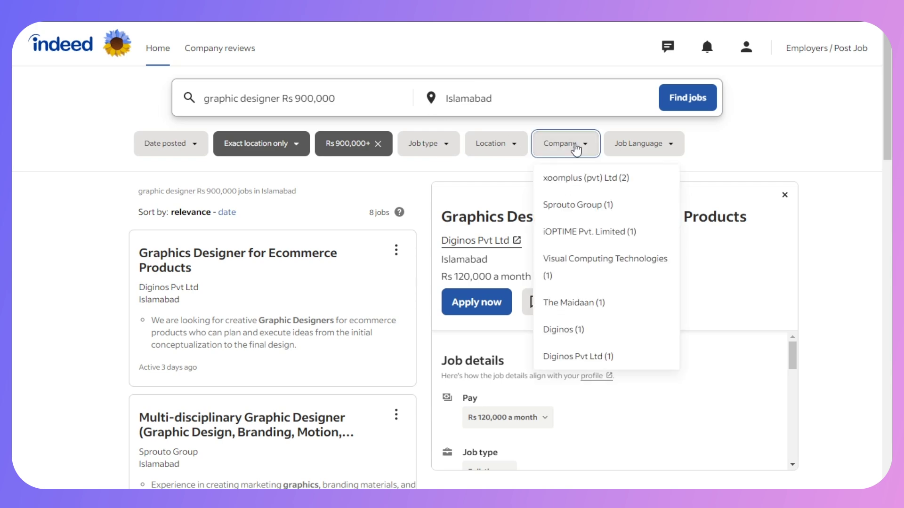
pyautogui.scroll(-1, 587, 346)
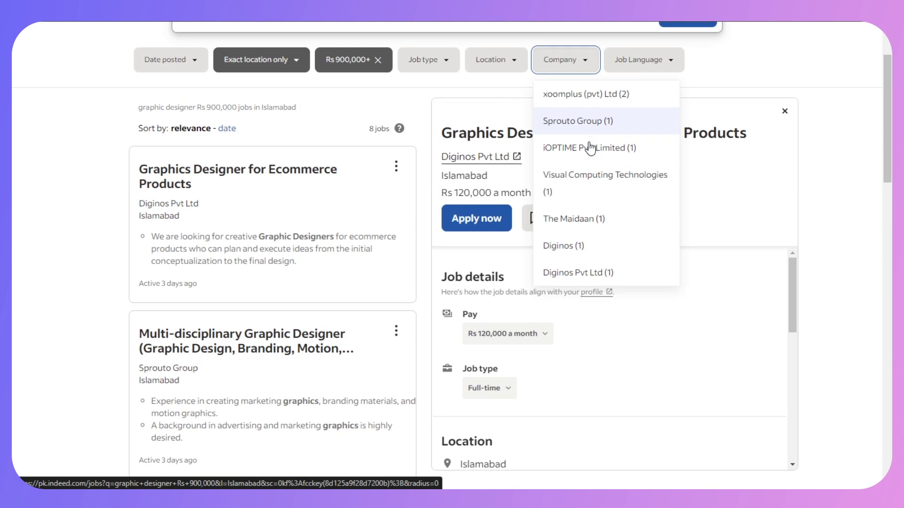
pyautogui.scroll(1, 590, 179)
pyautogui.scroll(-2, 182, 196)
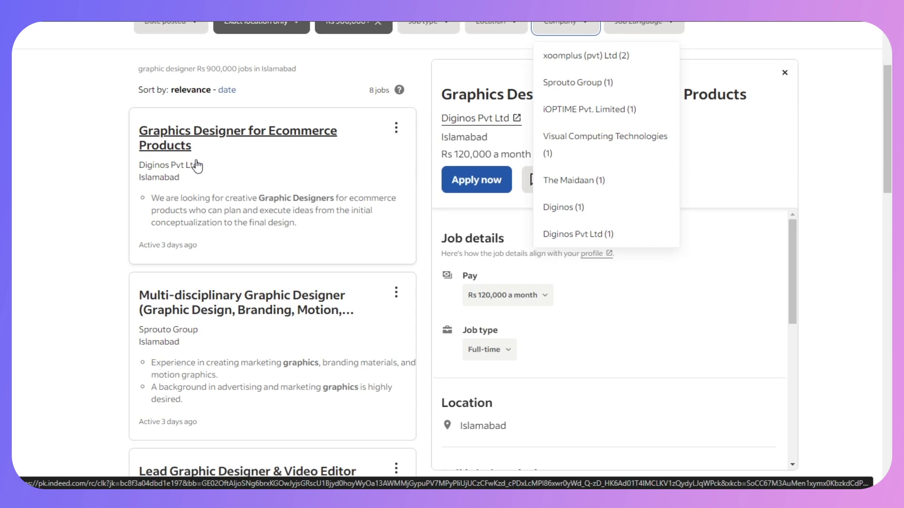
pyautogui.scroll(2, 181, 197)
pyautogui.click(639, 150)
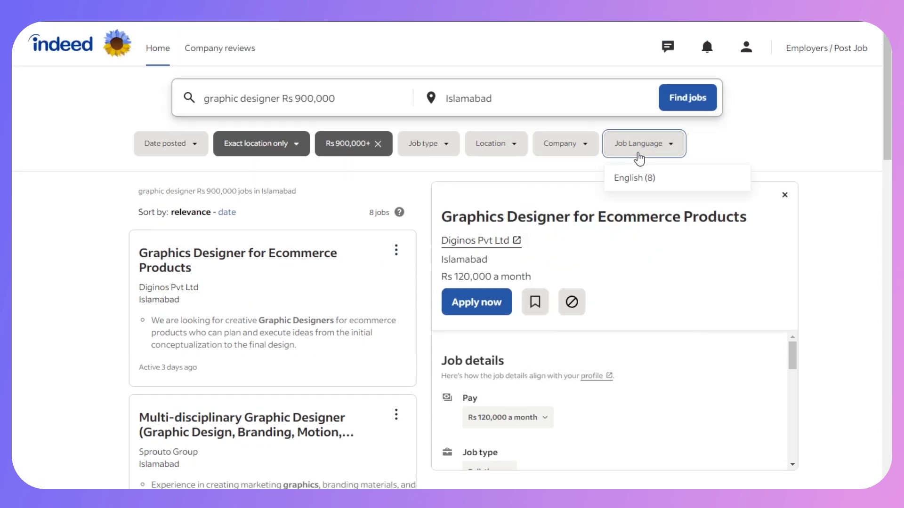
pyautogui.click(729, 189)
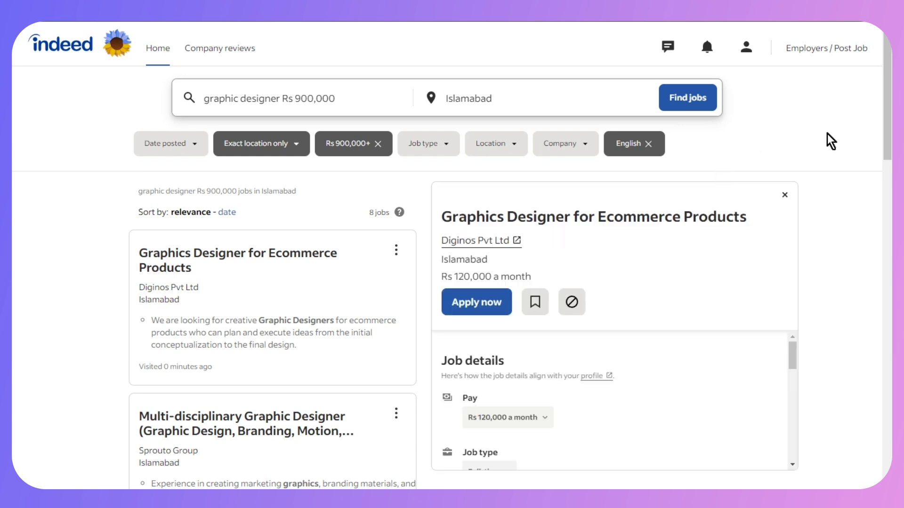
pyautogui.scroll(-2, 891, 137)
pyautogui.moveTo(892, 136); pyautogui.dragTo(890, 147)
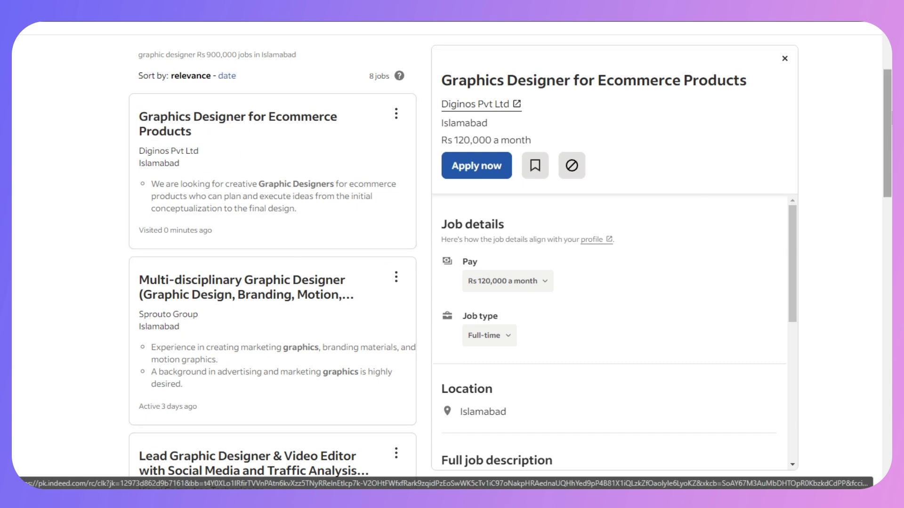
pyautogui.moveTo(890, 137); pyautogui.dragTo(890, 417)
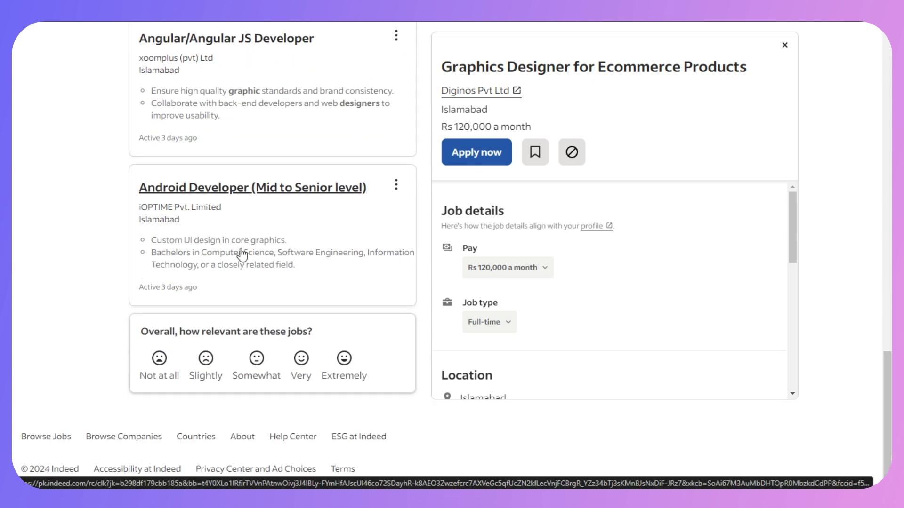
pyautogui.click(784, 172)
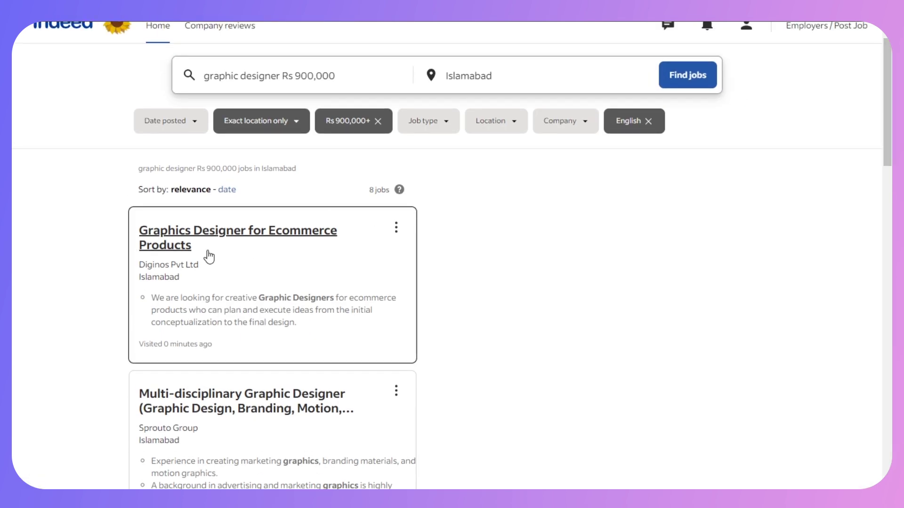
pyautogui.click(203, 234)
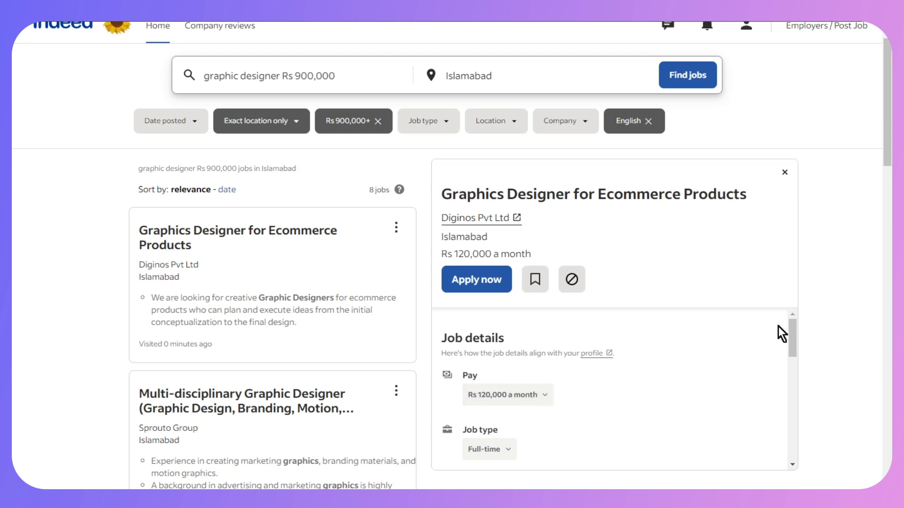
pyautogui.moveTo(792, 343)
pyautogui.mouseDown()
pyautogui.moveTo(797, 430)
pyautogui.moveTo(770, 276)
pyautogui.mouseUp()
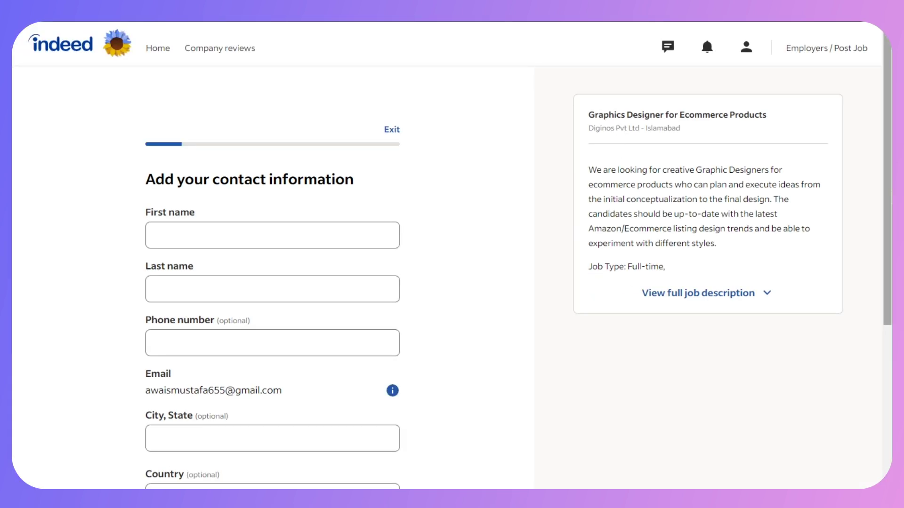
pyautogui.scroll(-1, 871, 232)
pyautogui.scroll(-2, 890, 291)
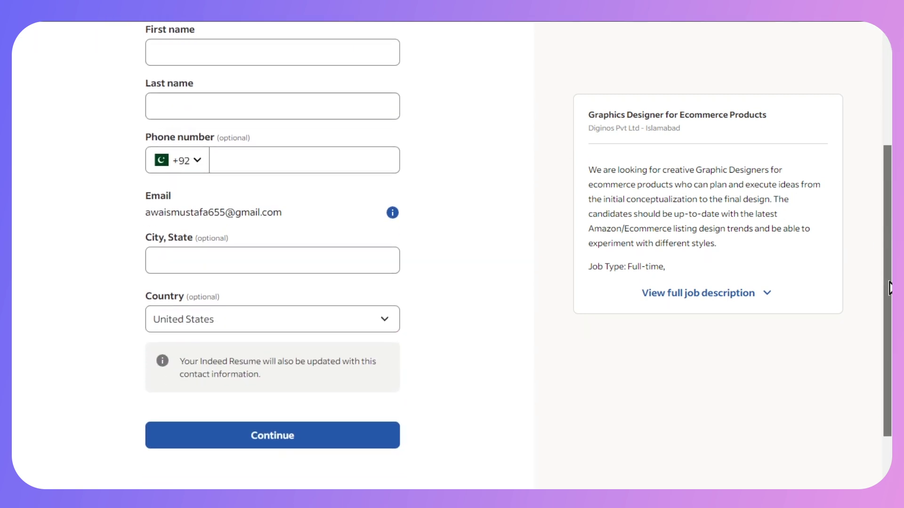
pyautogui.scroll(2, 886, 247)
pyautogui.scroll(-1, 882, 198)
pyautogui.scroll(3, 879, 141)
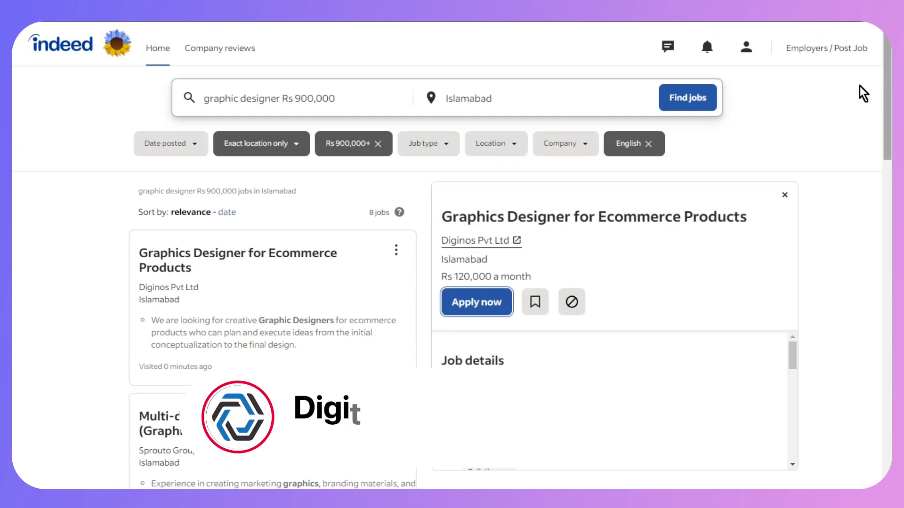
# Return to the Indeed home page with an empty search box and Islamabad location.
pyautogui.click(61, 52)
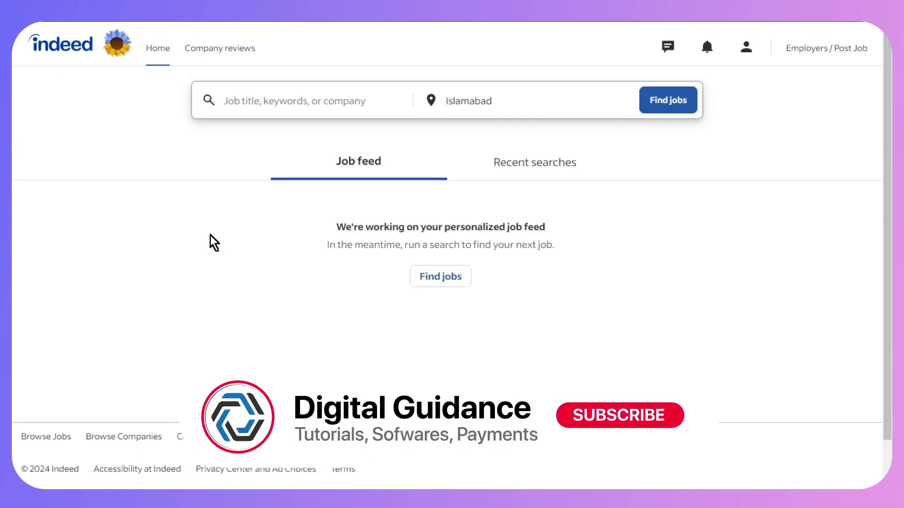